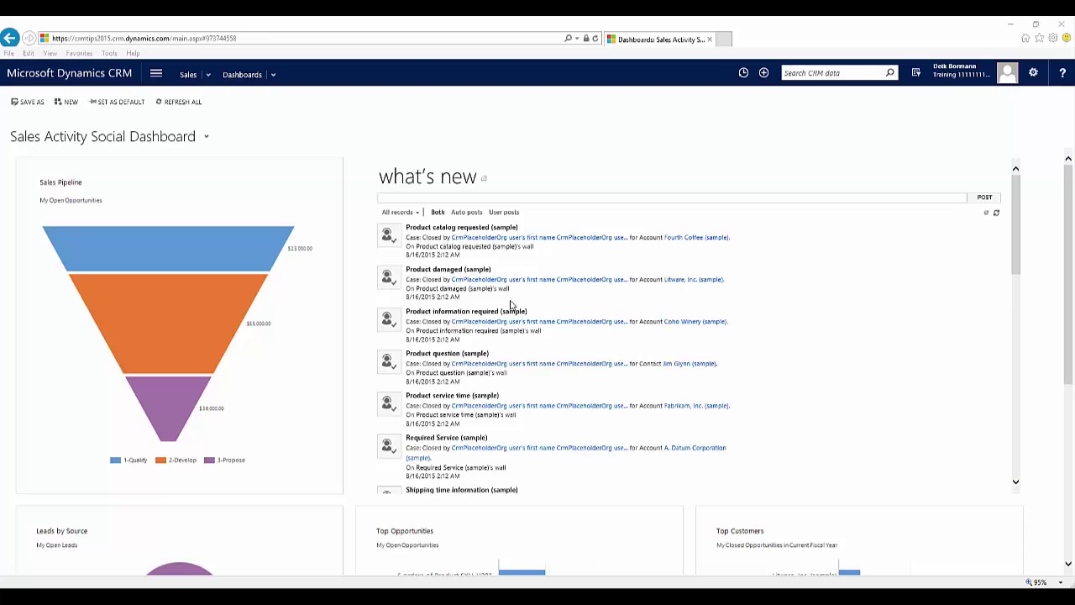
Go to Sales > Accounts to show the My Active Accounts Demo list
left_click(163, 75)
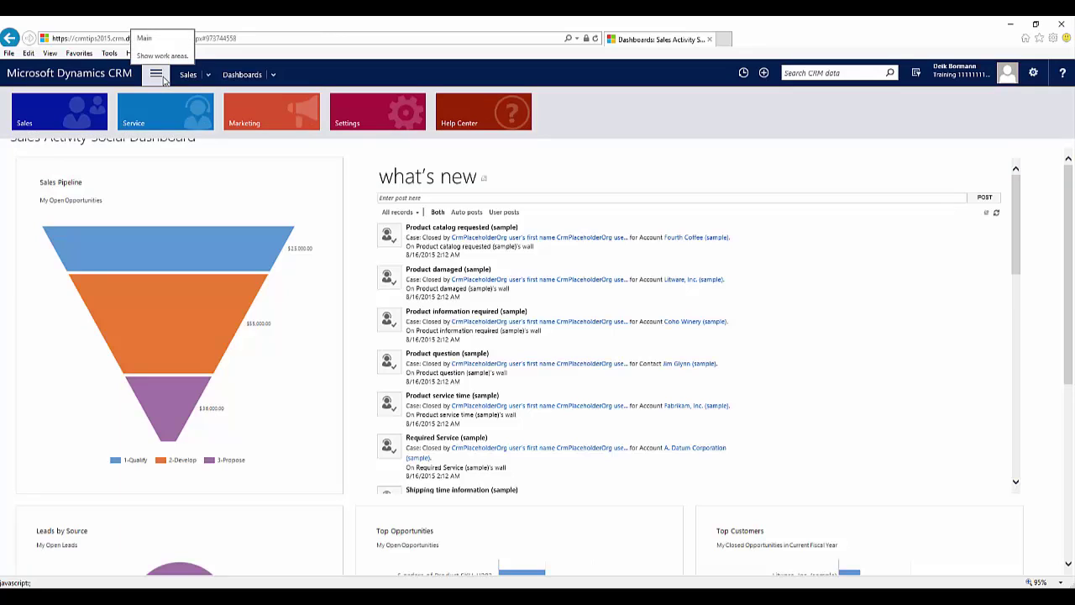
left_click(61, 128)
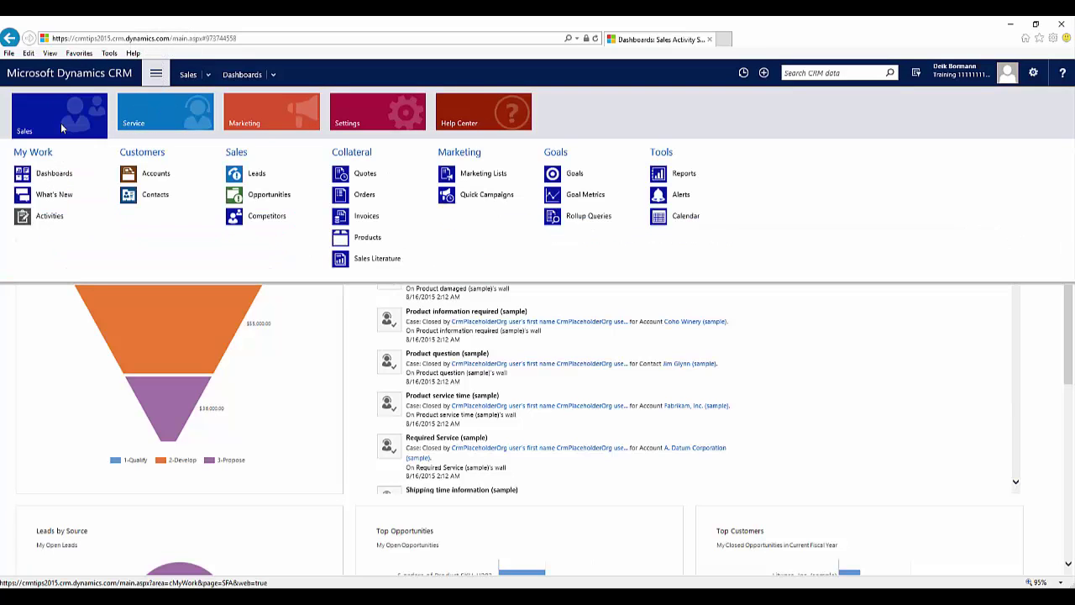
left_click(167, 178)
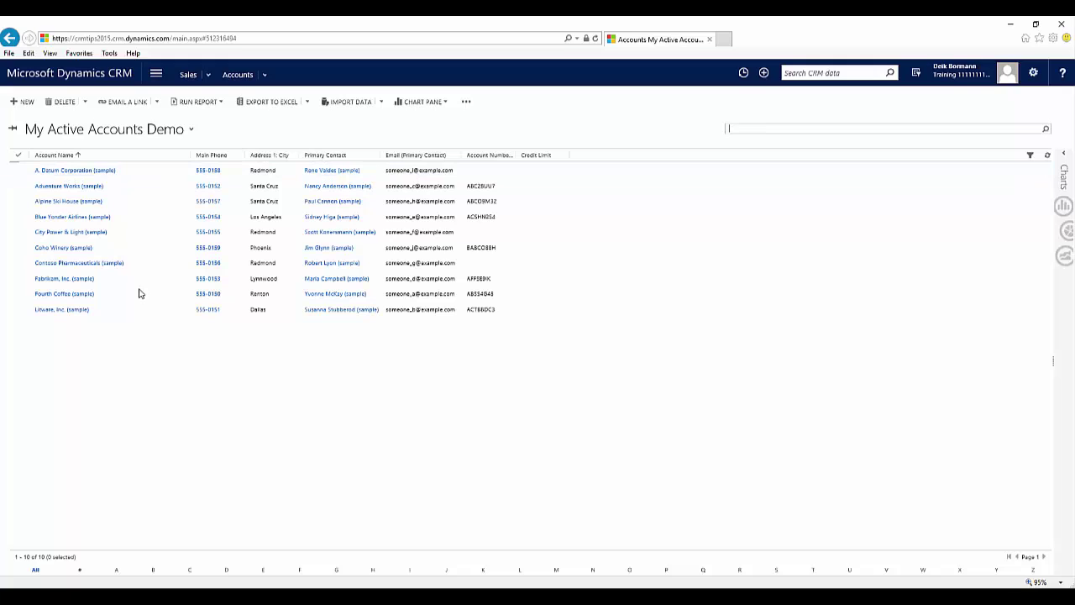
Open the My Active Accounts Demo list in Excel Online from the Export to Excel menu
left_click(307, 104)
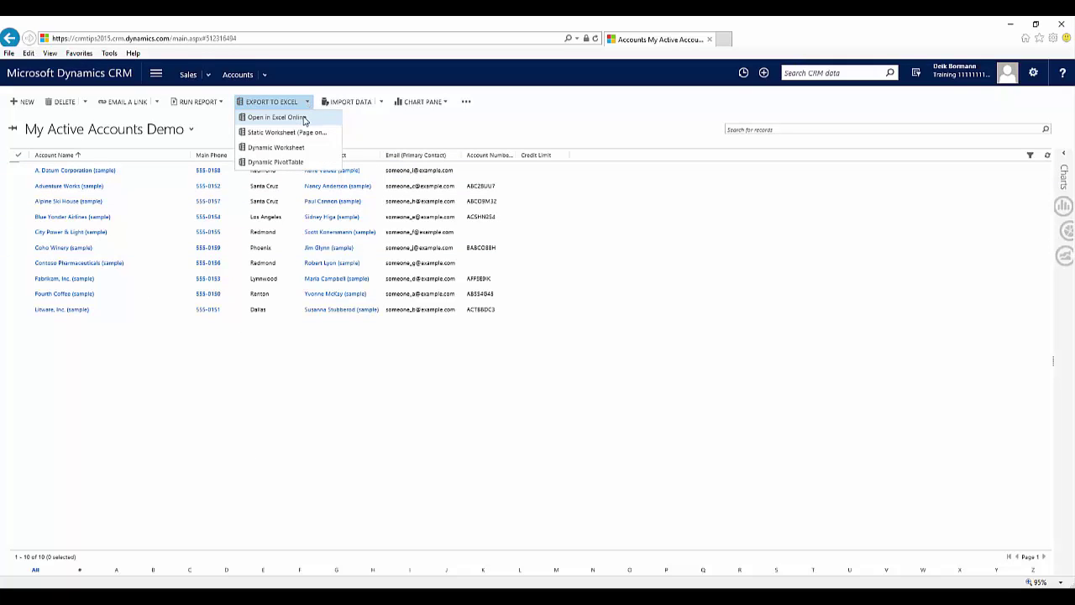
left_click(304, 120)
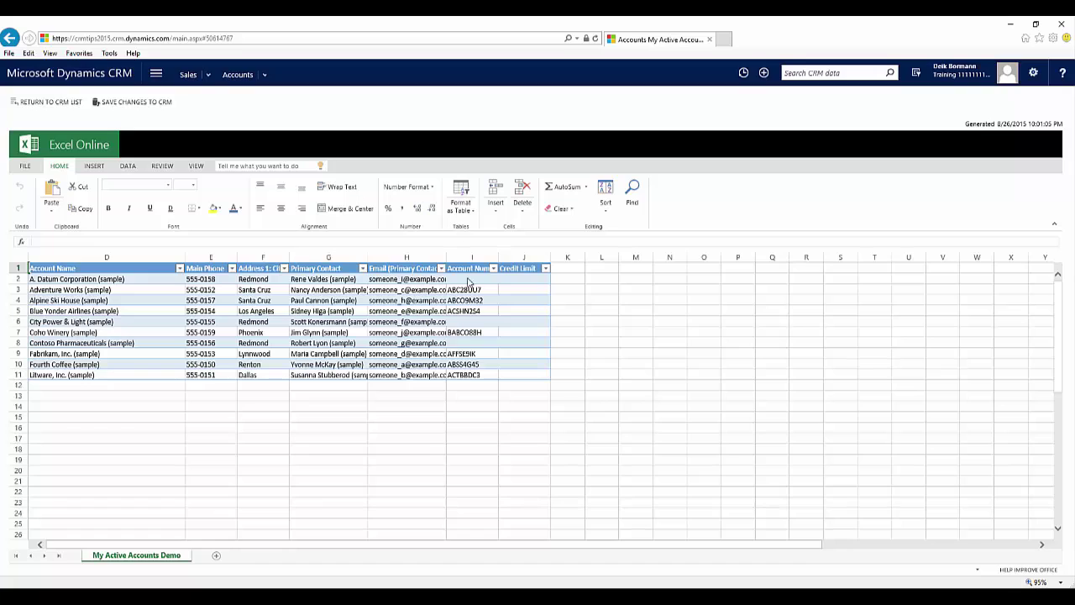
Enter credit limits of 35000 for Adventure Works (J3) and 50000 for Coho Winery (J7)
left_click(519, 294)
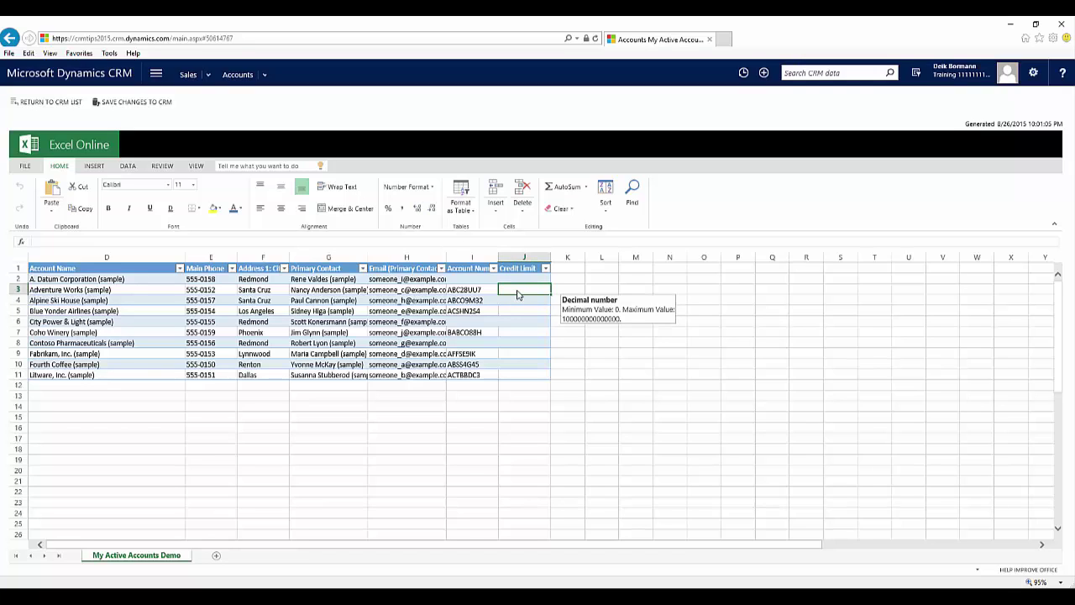
type("35000")
key("Return")
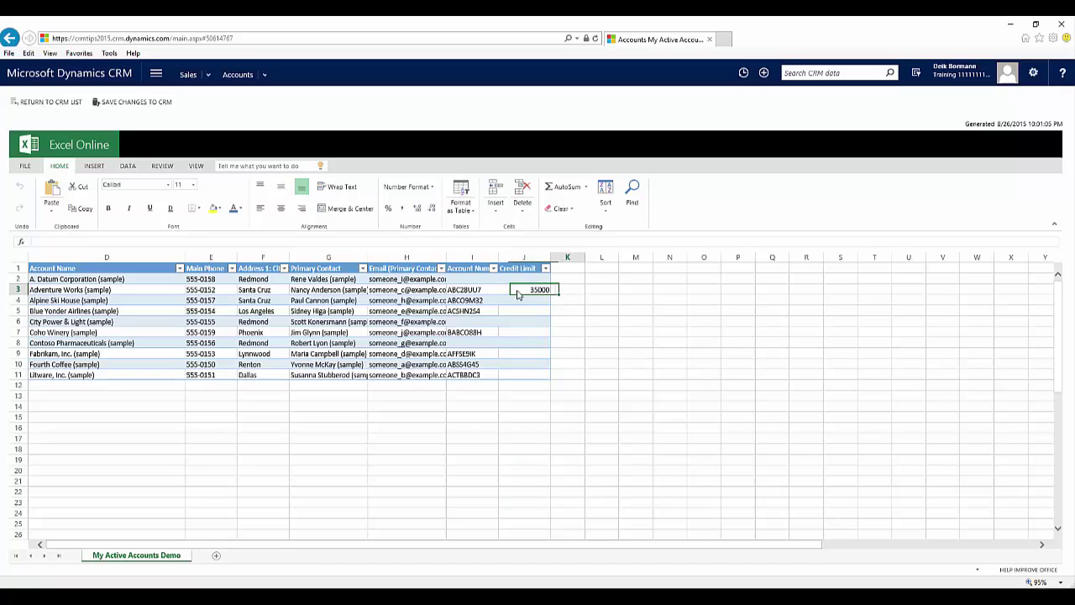
left_click(515, 335)
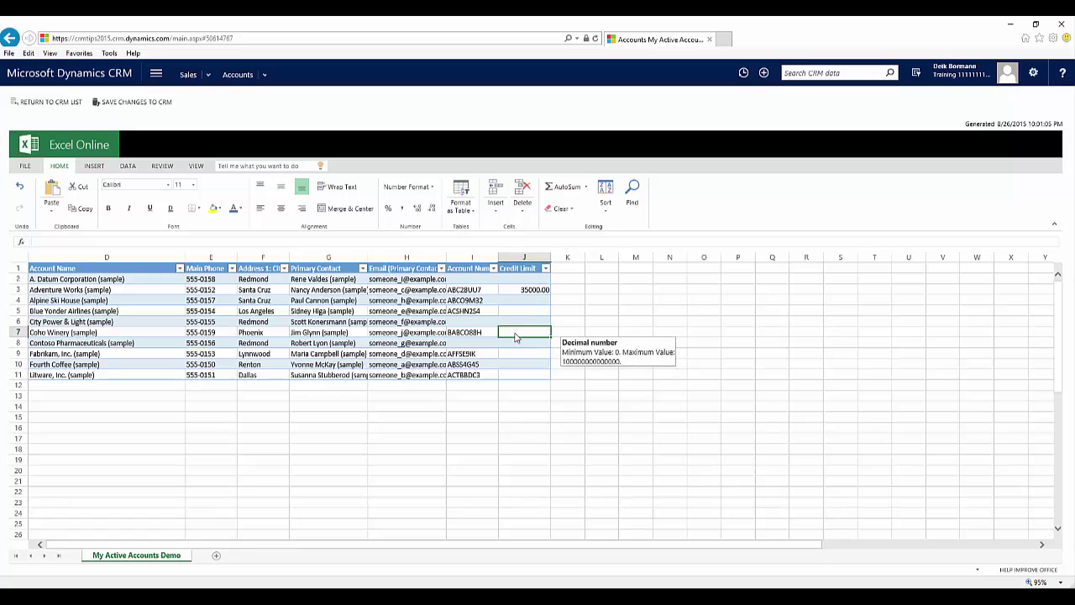
type("50000")
key("Tab")
left_click(251, 332)
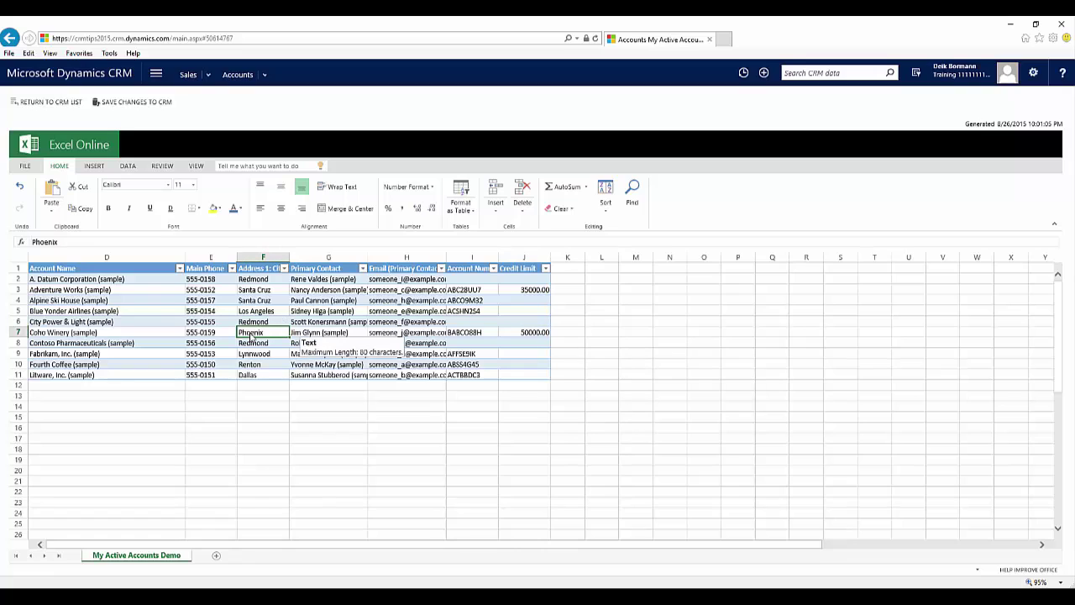
type("Renton")
key("Tab")
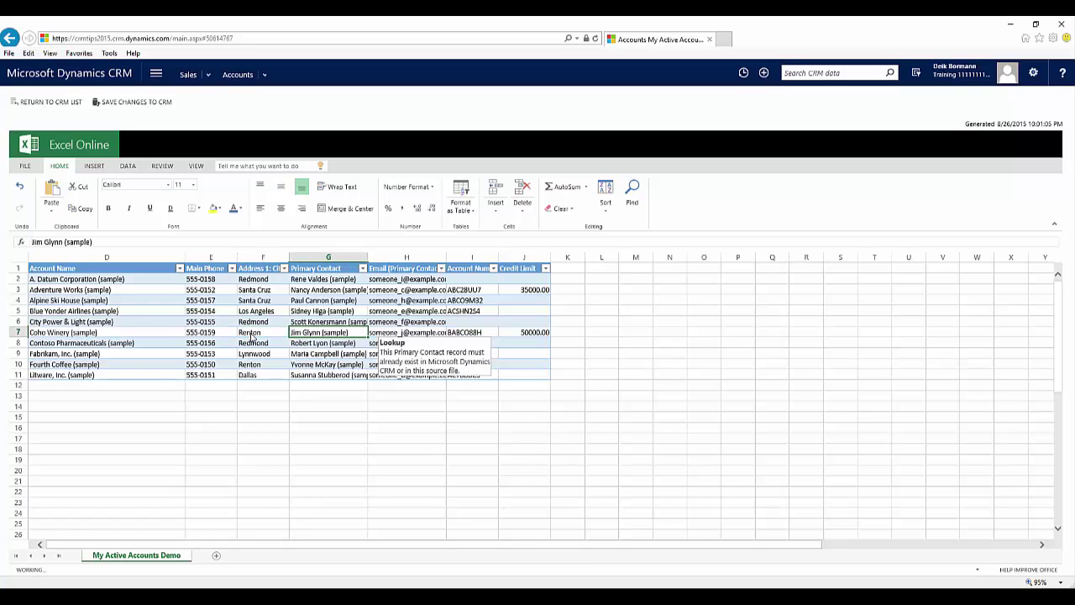
left_click(214, 366)
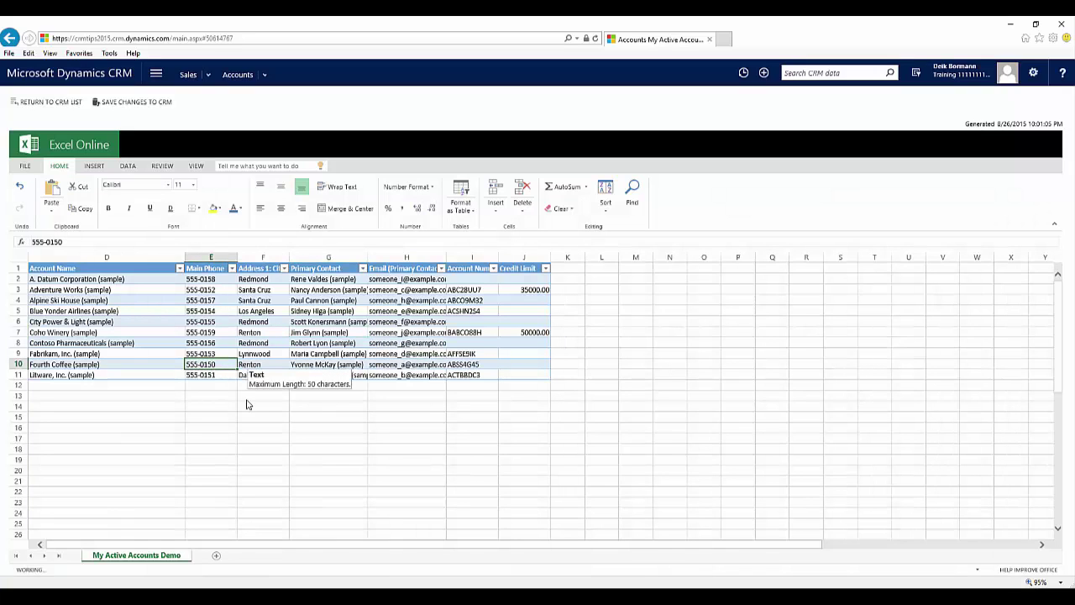
key("Delete")
left_click(246, 400)
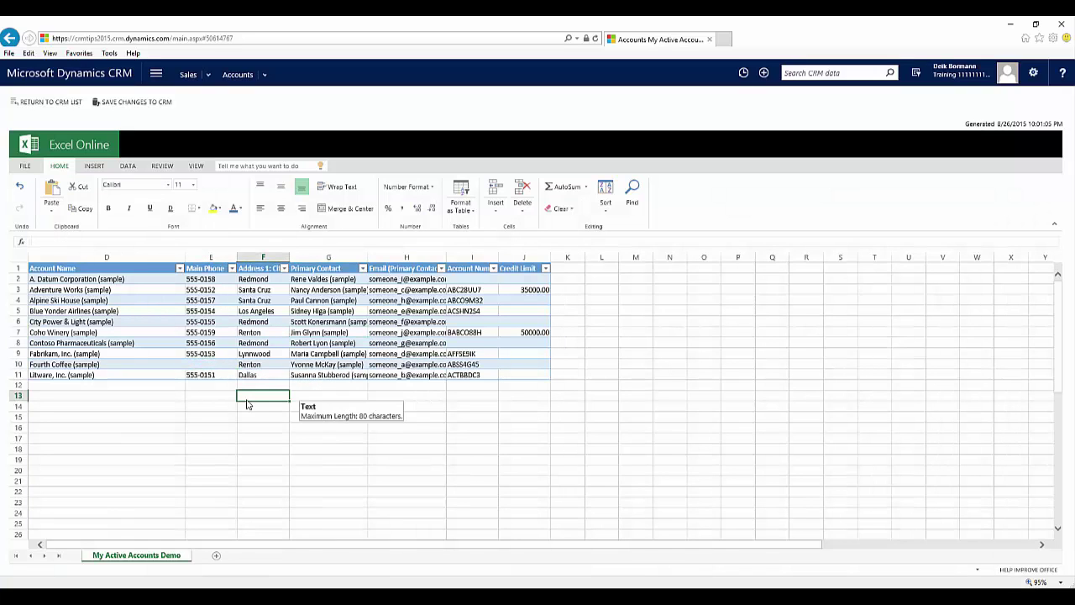
Save the spreadsheet edits to CRM and dismiss the Data Submitted for Import notice
left_click(121, 101)
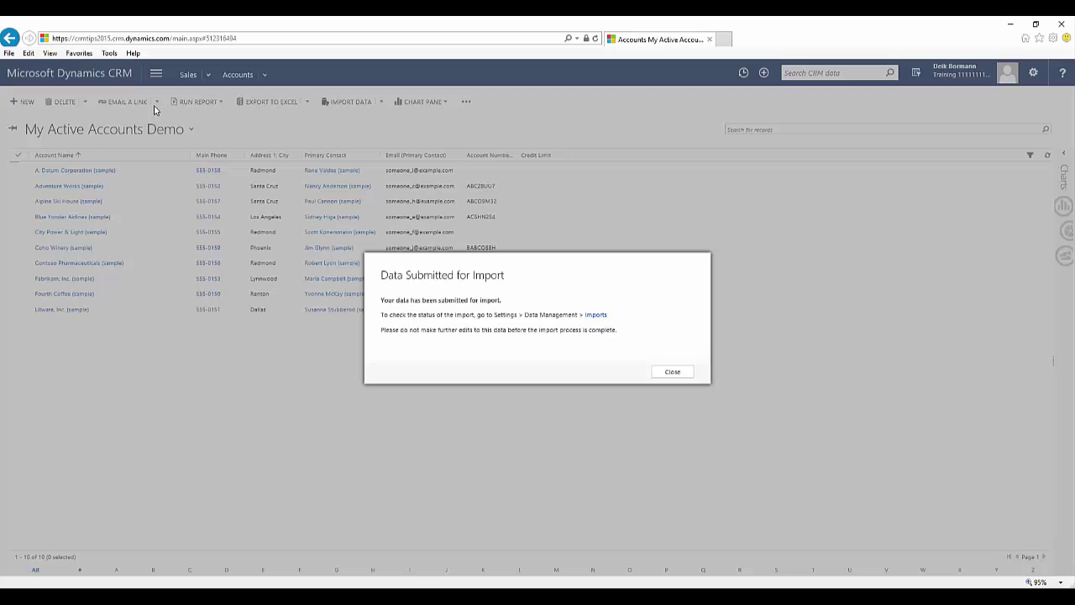
left_click(674, 372)
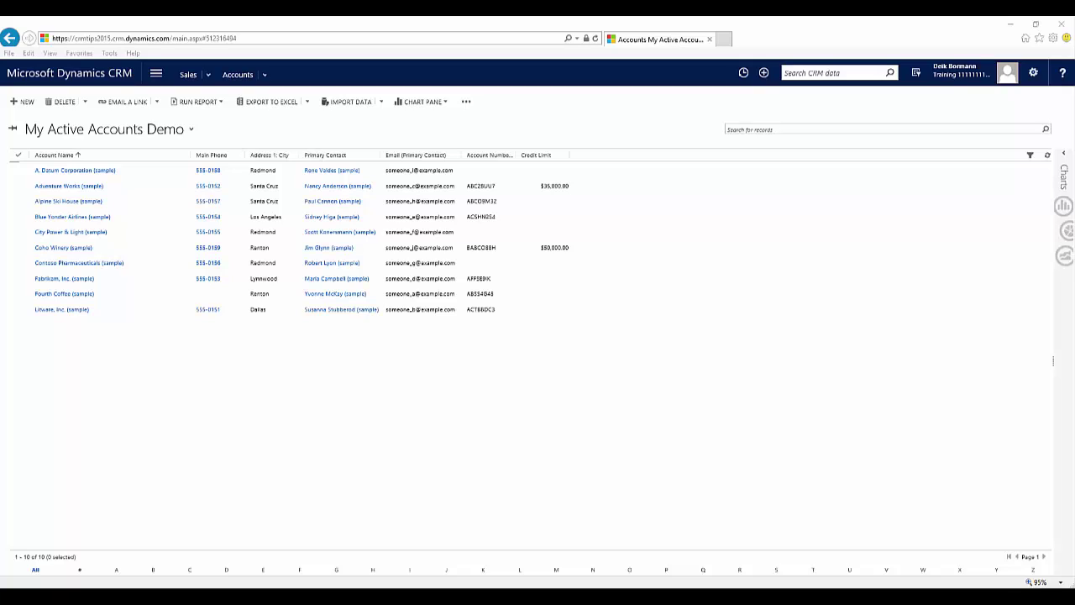
Reopen the list in Excel Online and start a new row with the ABC Company name in D12
left_click(308, 101)
left_click(277, 117)
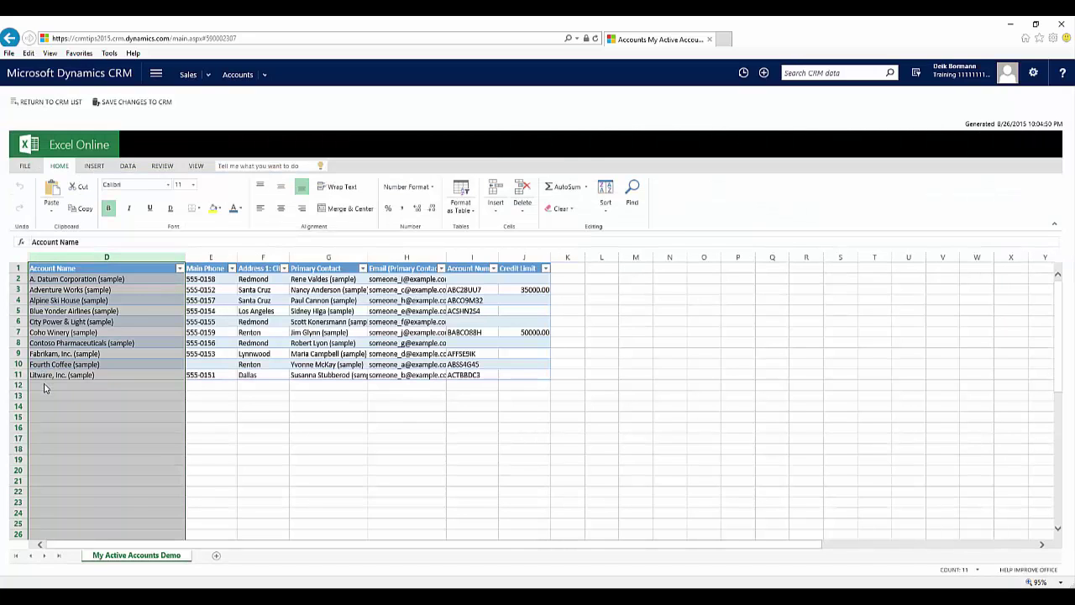
left_click(45, 385)
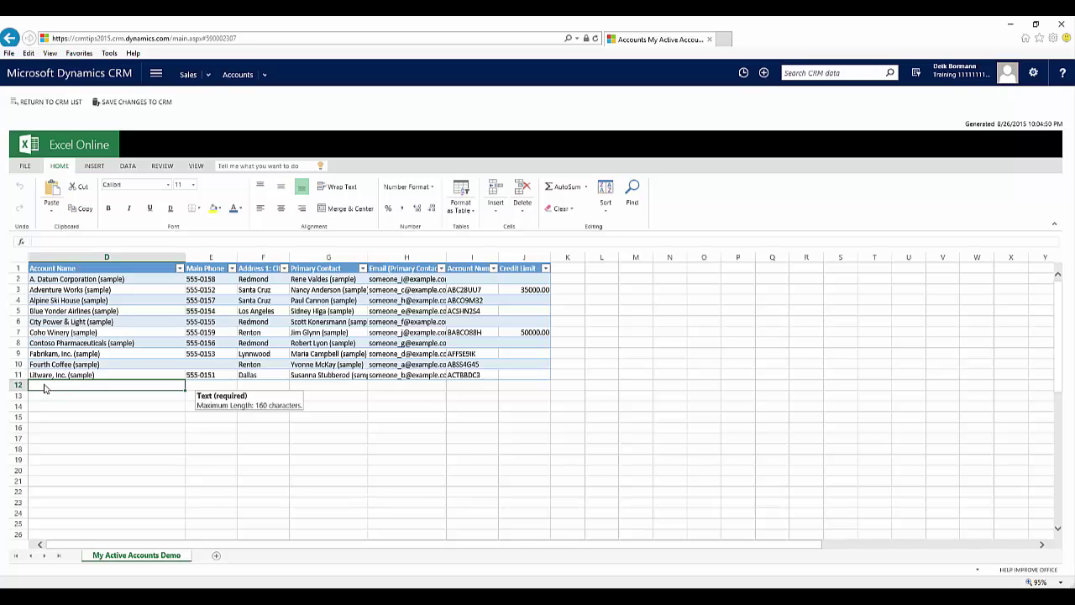
type("ABC Company")
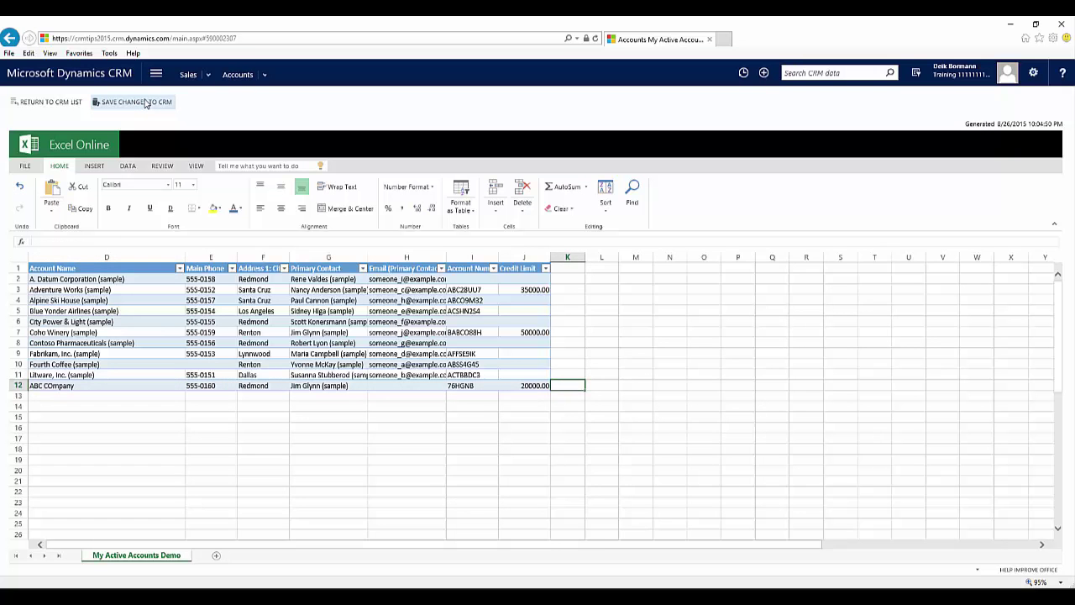
Save the new ABC Company row to CRM and close the import notice
left_click(134, 101)
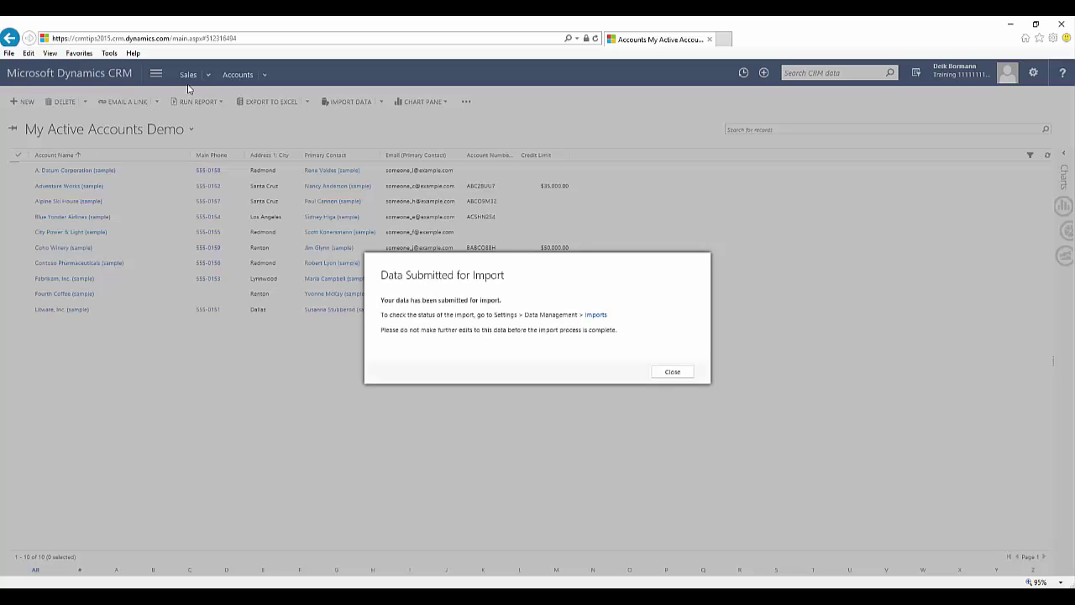
left_click(674, 373)
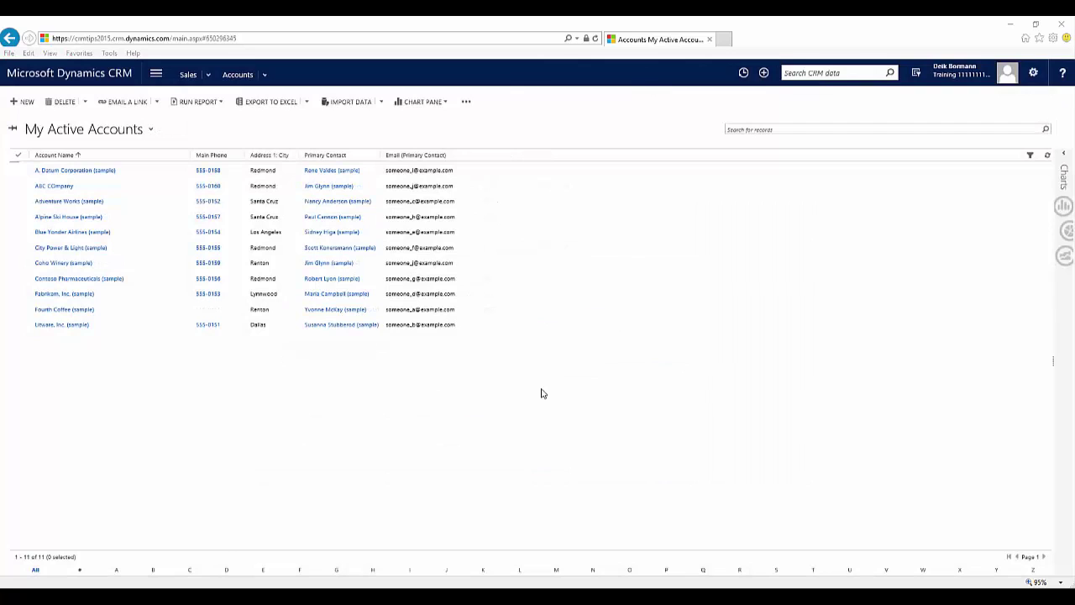
Export My Active Accounts as a static worksheet and open the downloaded workbook
left_click(307, 102)
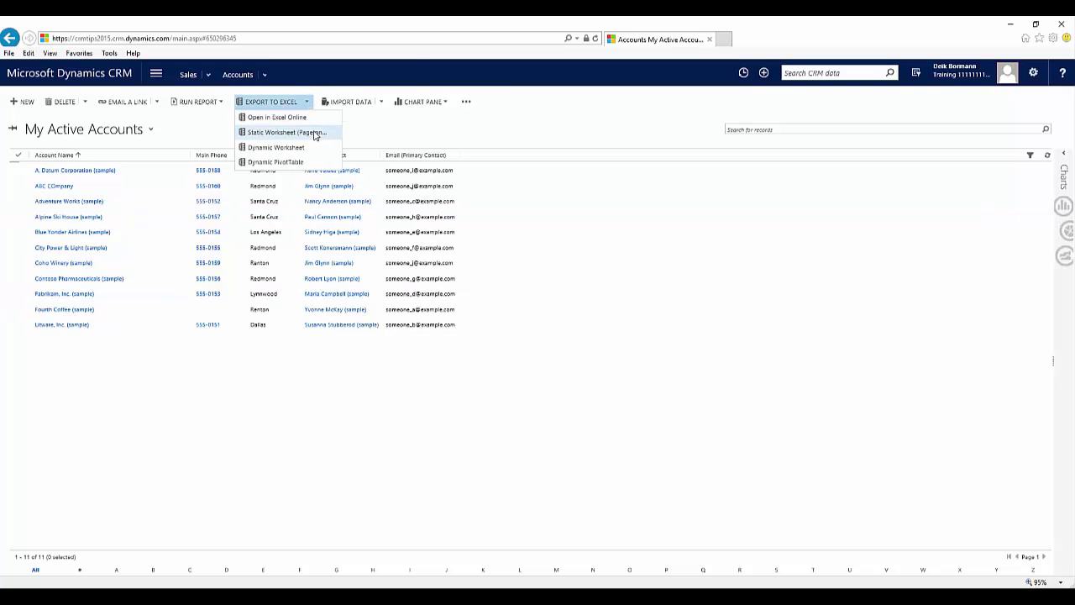
left_click(315, 133)
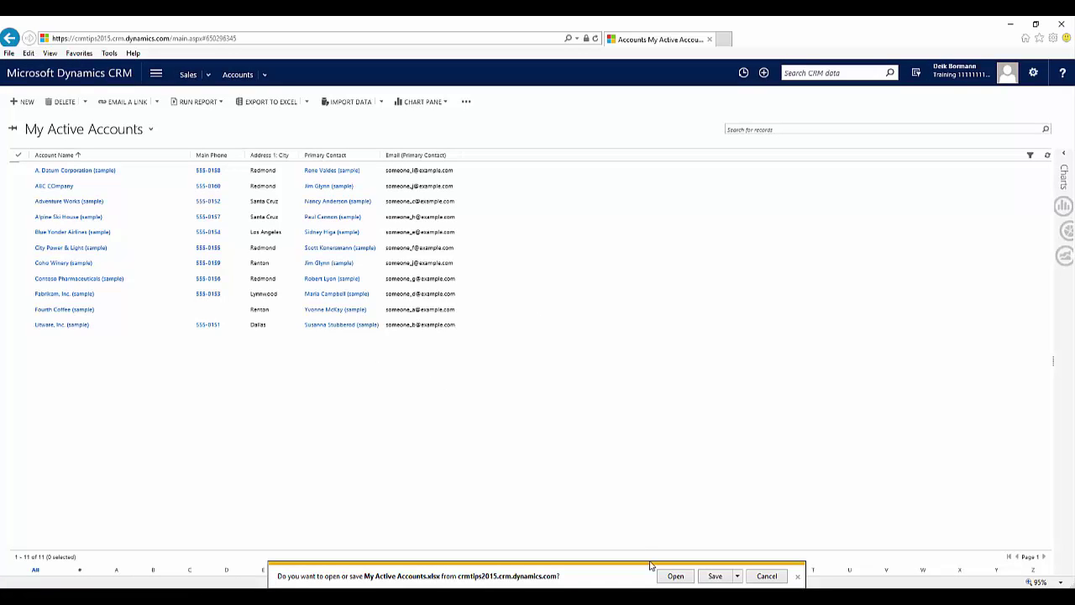
left_click(672, 578)
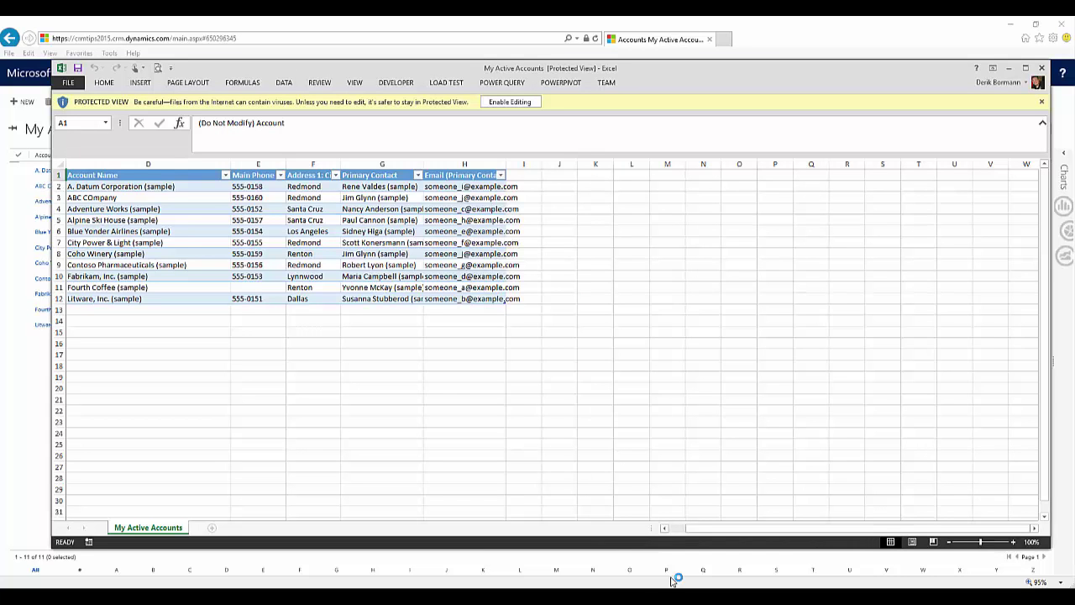
Take My Active Accounts.xlsx out of Protected View, then close the Excel window
left_click(525, 102)
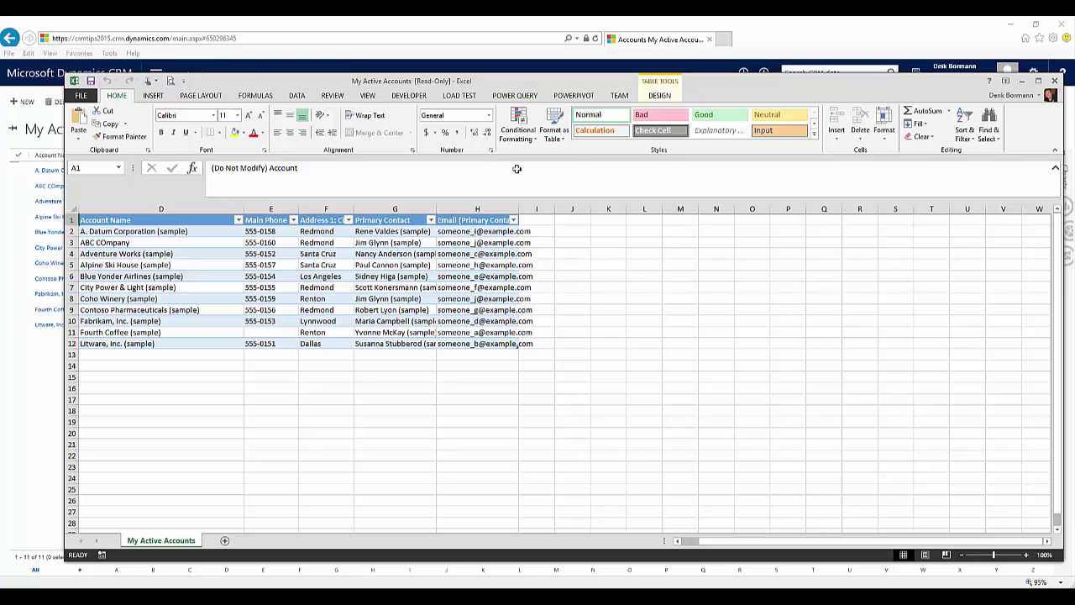
left_click(1056, 81)
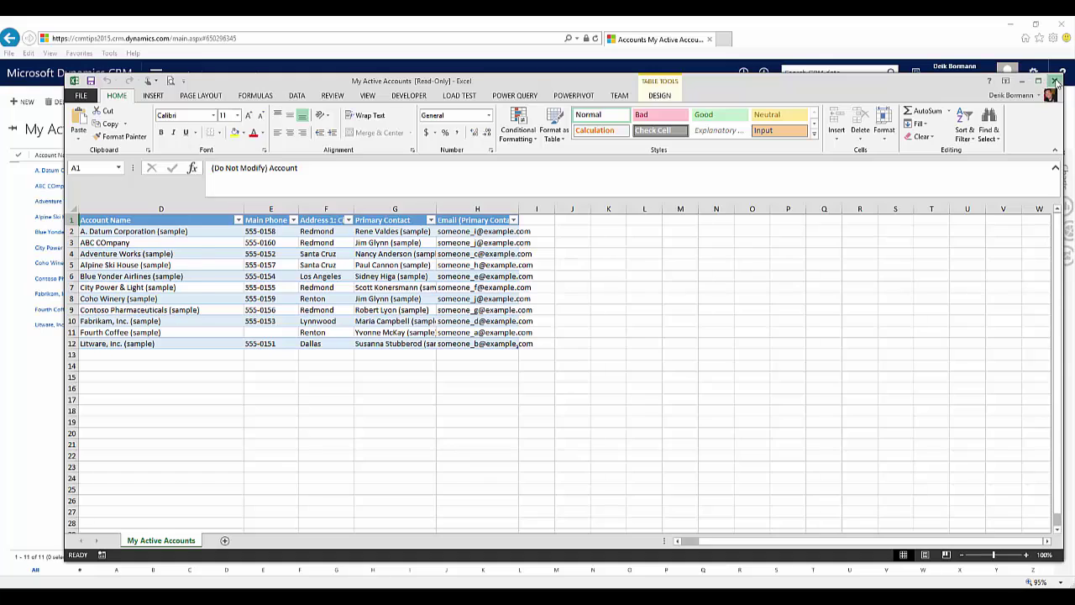